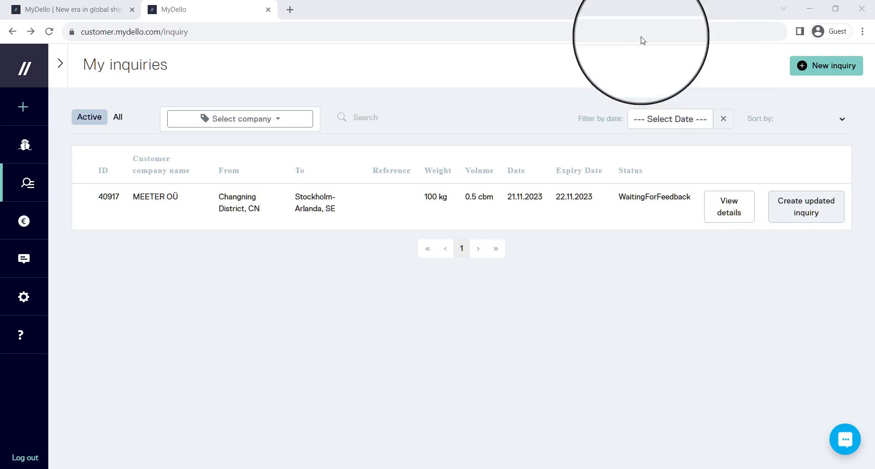
# Switch to the first browser tab, which shows the MyDello homepage at mydello.com
pyautogui.click(70, 9)
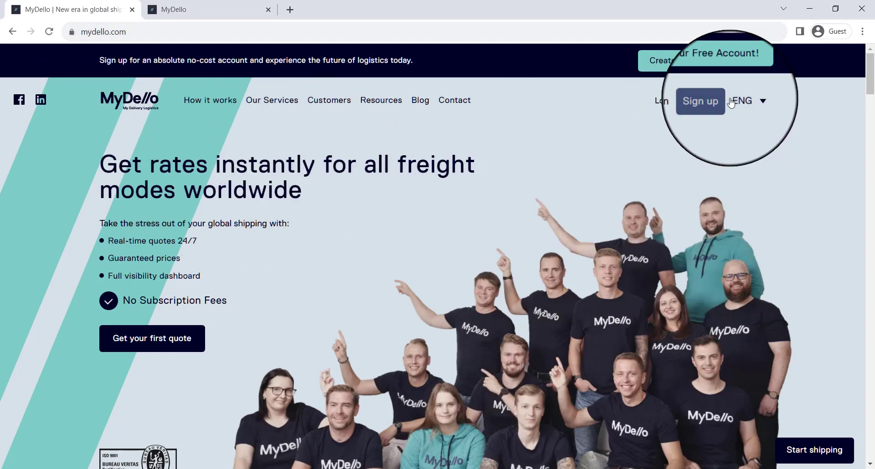
# Open the MyDello sign-up page and switch its form to logging in with an existing account
pyautogui.click(705, 101)
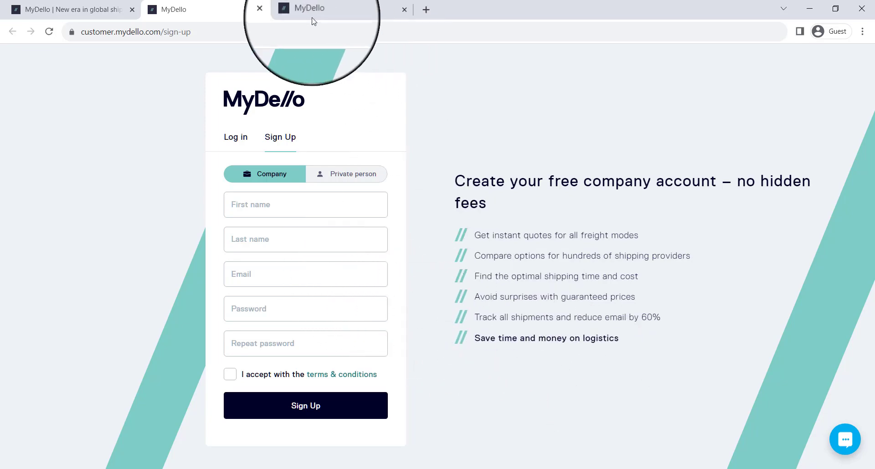
pyautogui.click(289, 11)
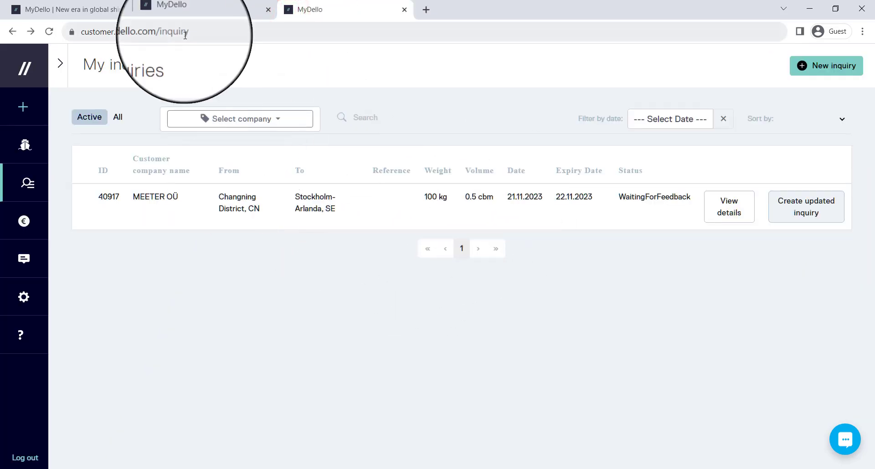
pyautogui.click(201, 10)
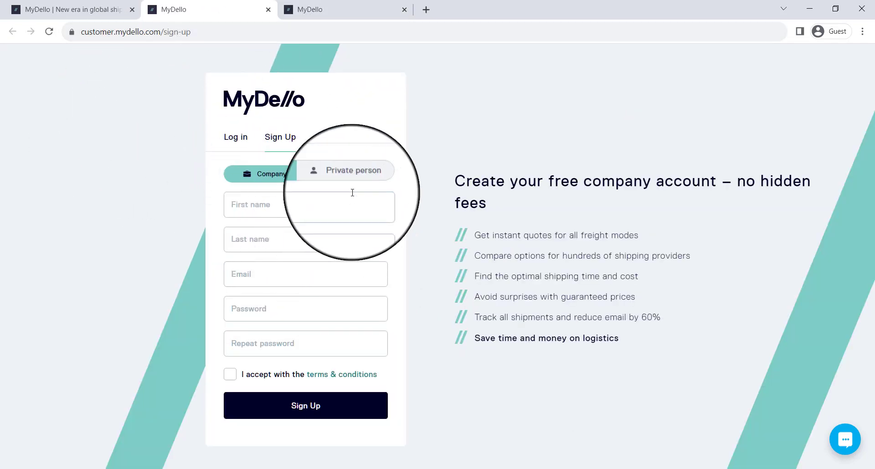
pyautogui.click(231, 145)
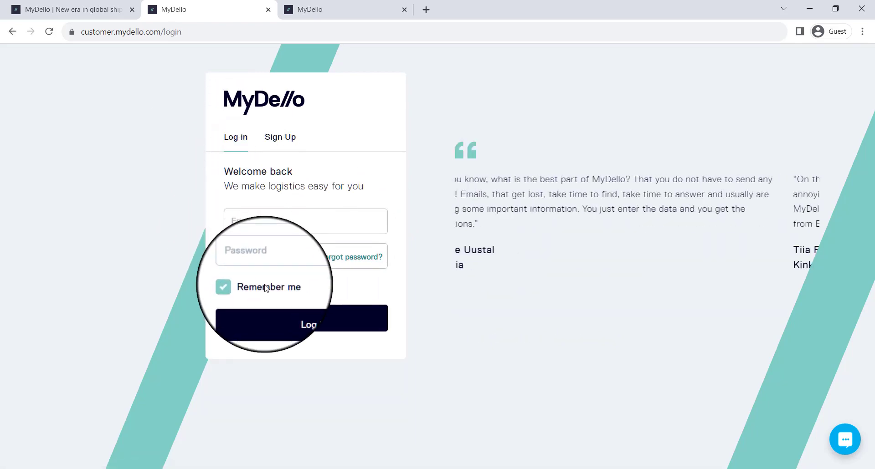
# From the My inquiries tab, start a new freight inquiry
pyautogui.click(290, 10)
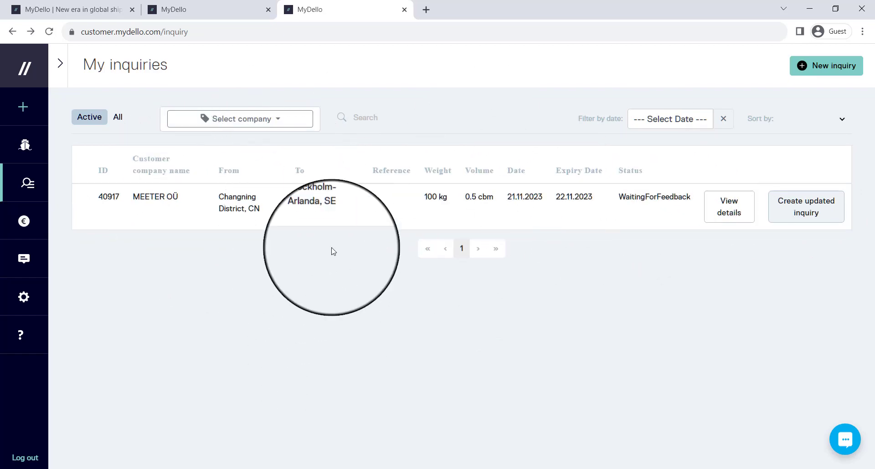
pyautogui.click(838, 66)
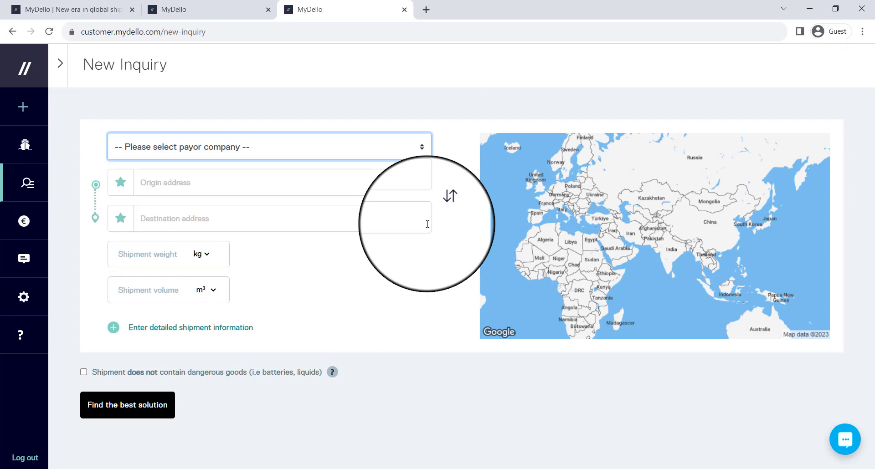
# Set payor MEETER OÜ, origin Shanghai Zoo, and destination MyDello OÜ's Tallinn office
pyautogui.click(217, 151)
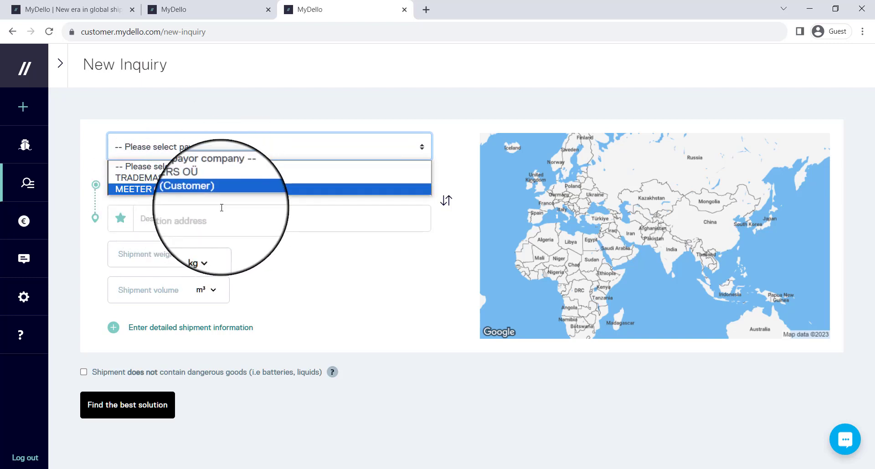
pyautogui.click(154, 190)
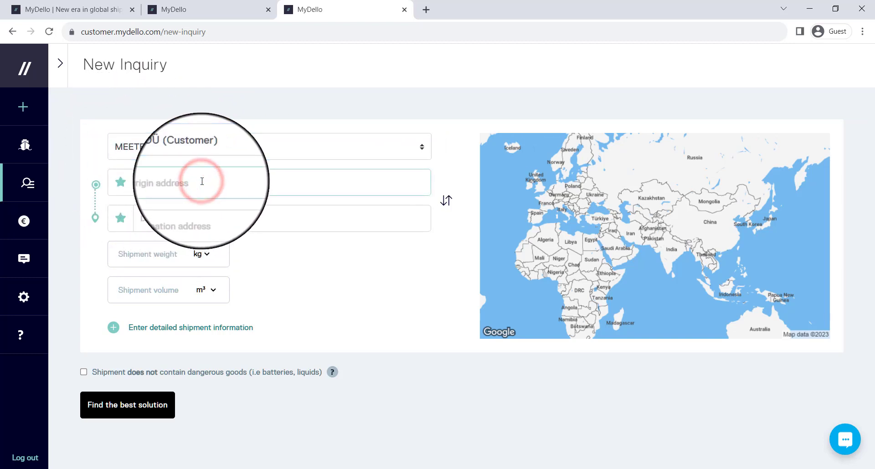
pyautogui.write('Shanghai')
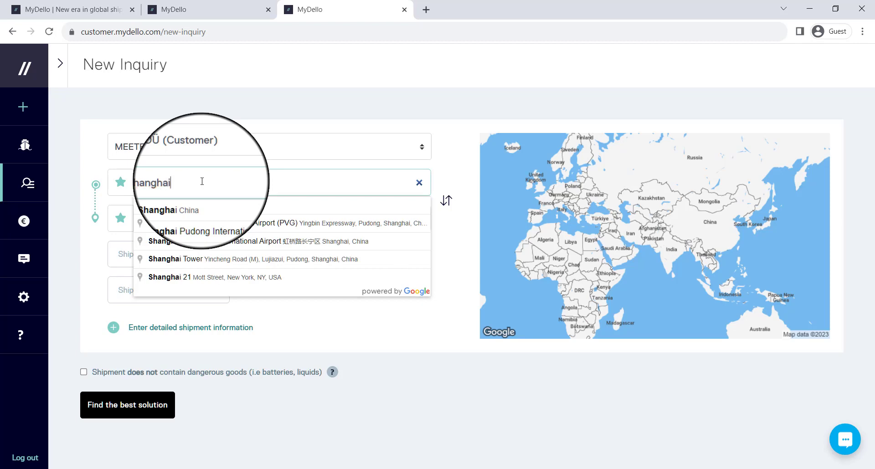
pyautogui.write(' zoo')
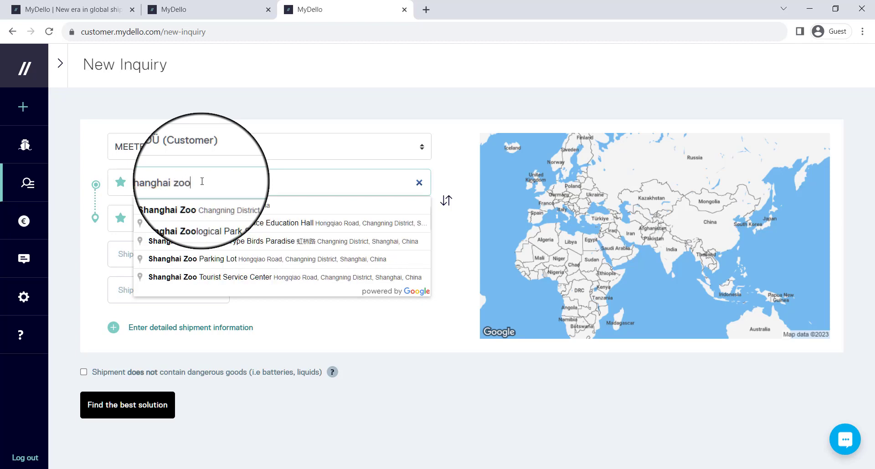
pyautogui.click(204, 207)
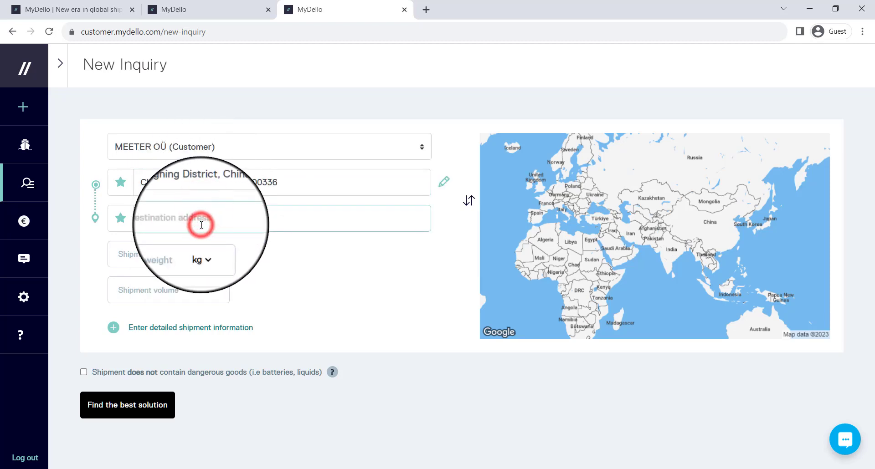
pyautogui.write('myd')
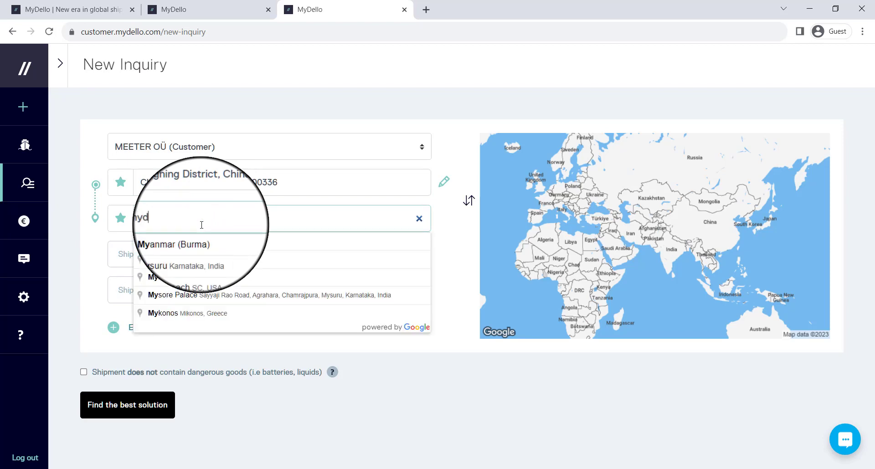
pyautogui.write('ello')
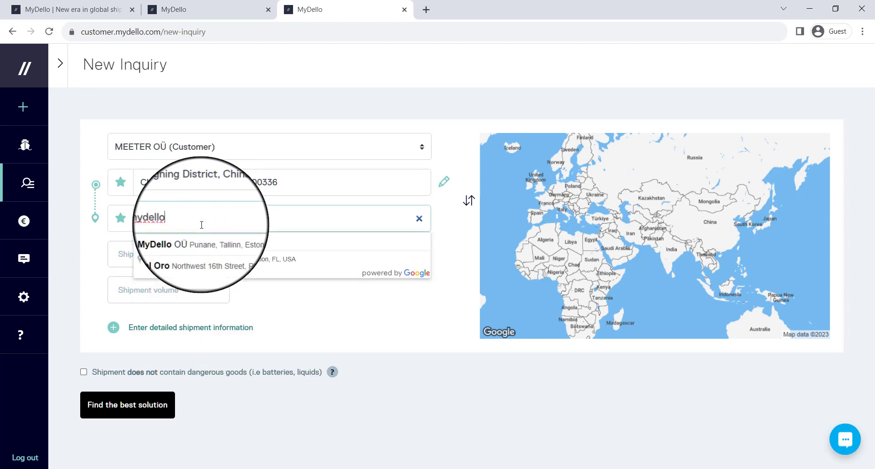
pyautogui.click(192, 244)
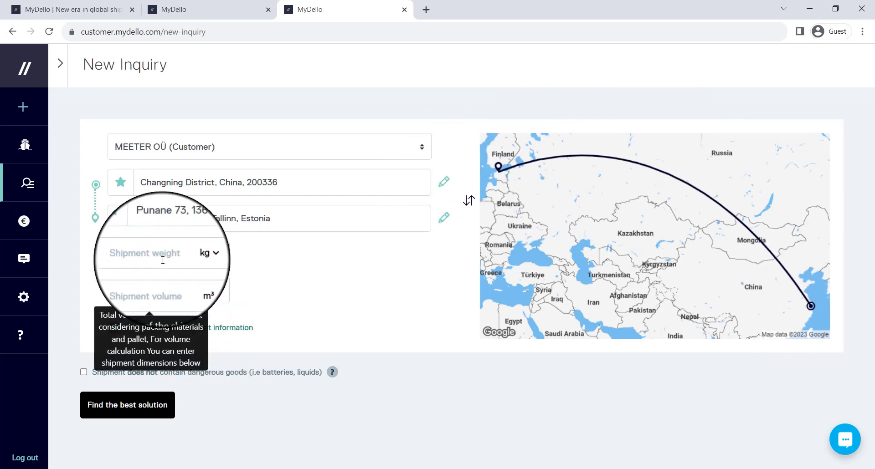
# Enter 100 kg weight and 0,5 m³ volume, and declare no dangerous goods
pyautogui.click(140, 258)
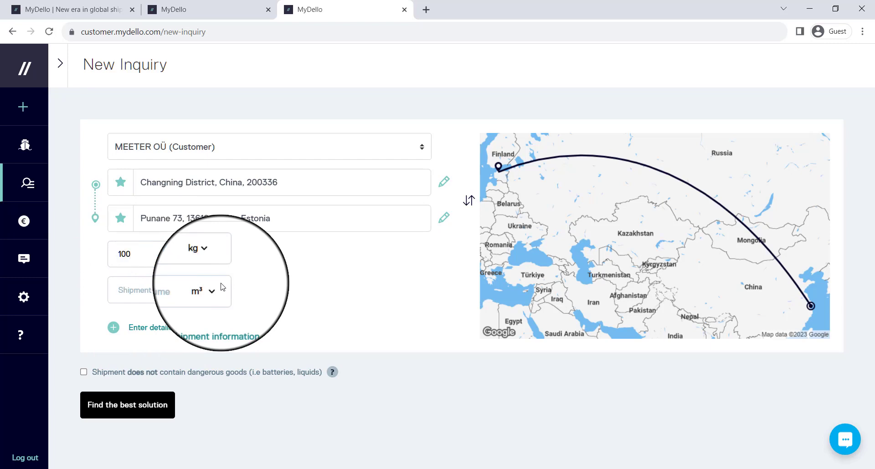
pyautogui.click(151, 293)
pyautogui.write('0,5')
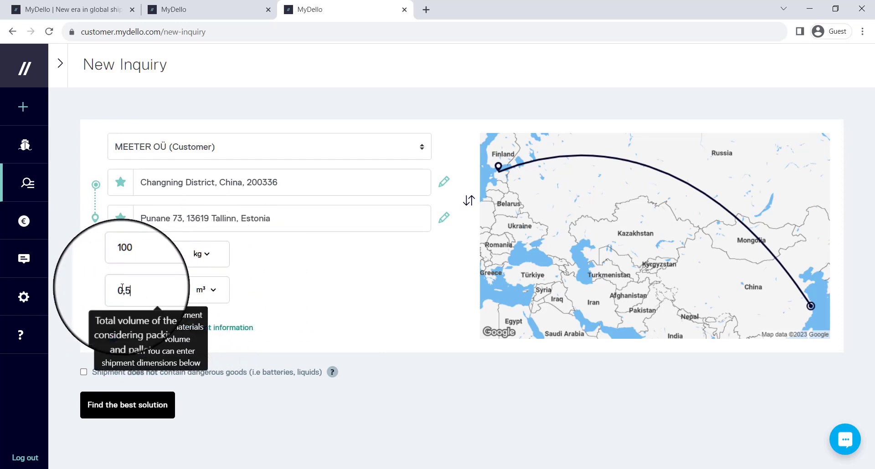
pyautogui.click(83, 371)
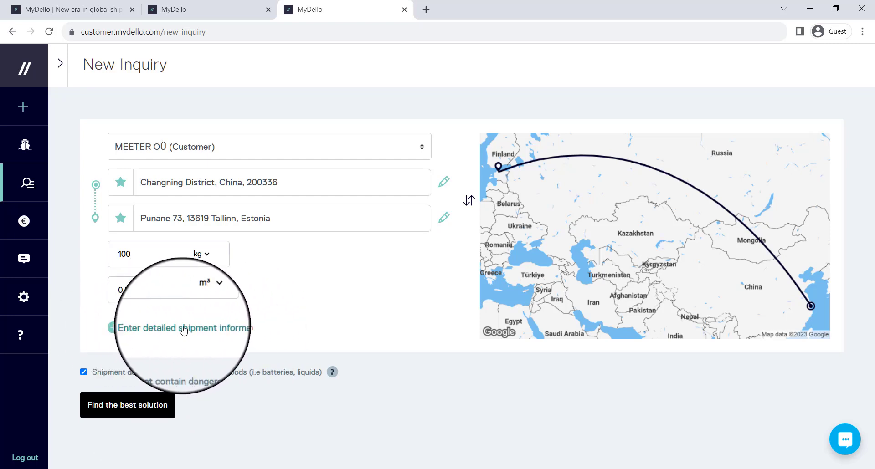
# In the detailed shipment section, add a Box/Crate unit measuring 200×10×50 cm
pyautogui.click(114, 330)
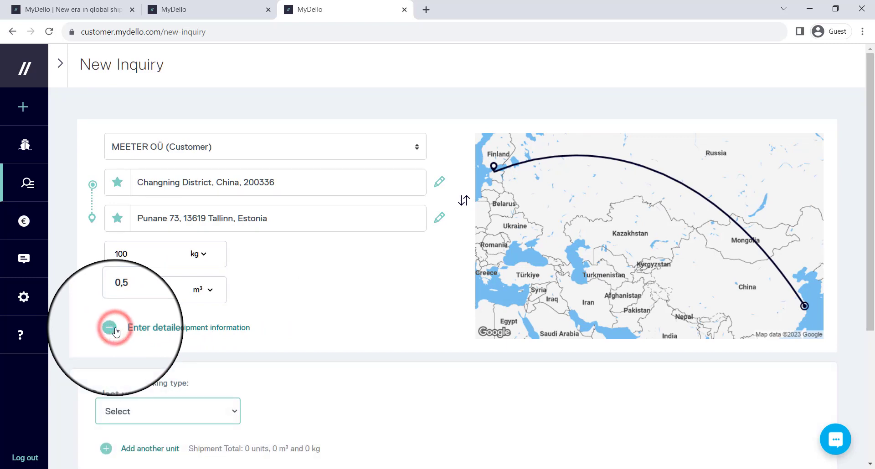
pyautogui.scroll(-3, 118, 331)
pyautogui.click(156, 292)
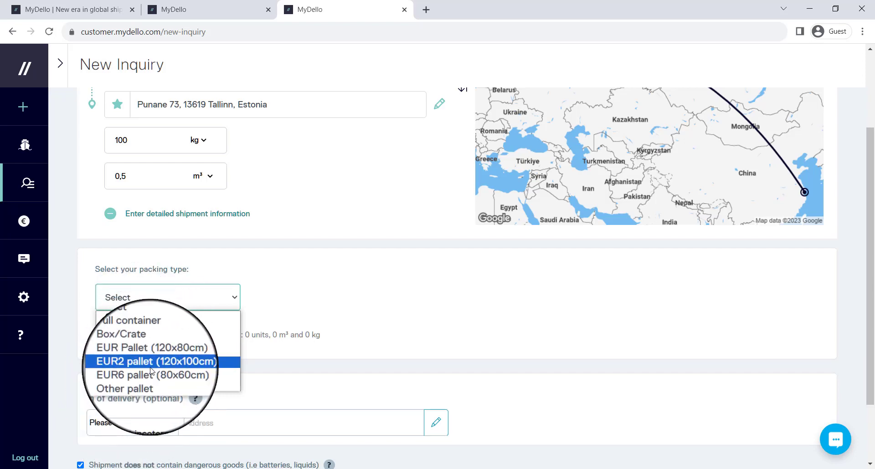
pyautogui.click(145, 337)
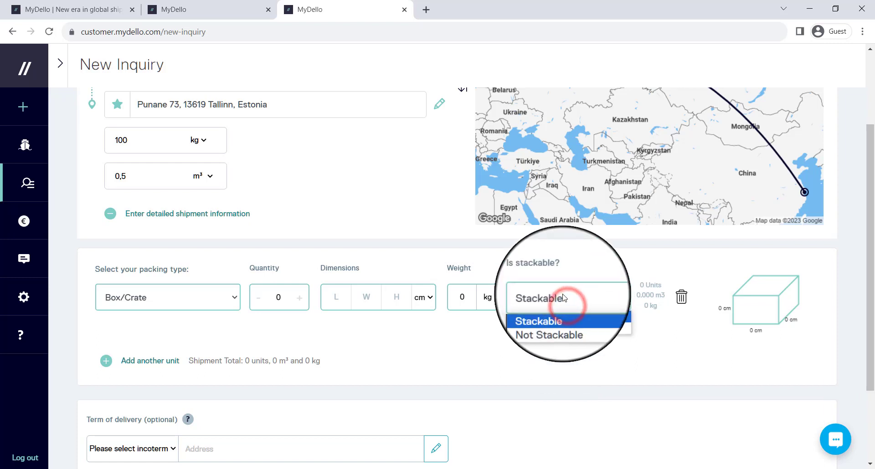
pyautogui.click(342, 301)
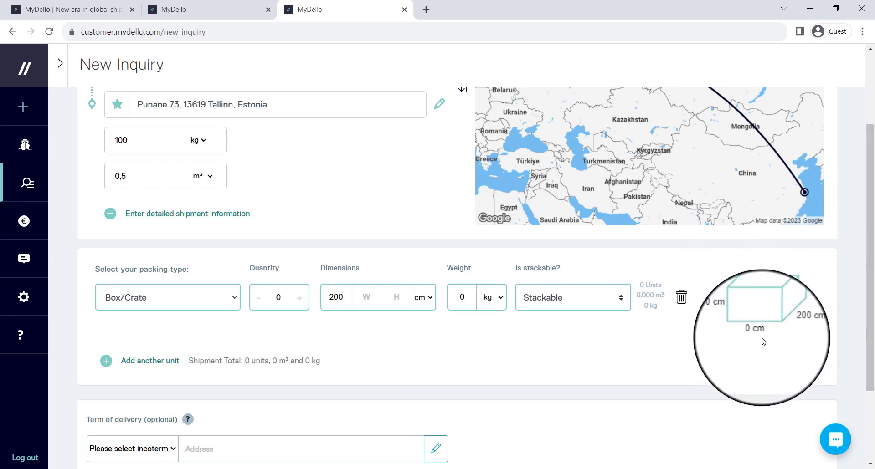
pyautogui.click(365, 302)
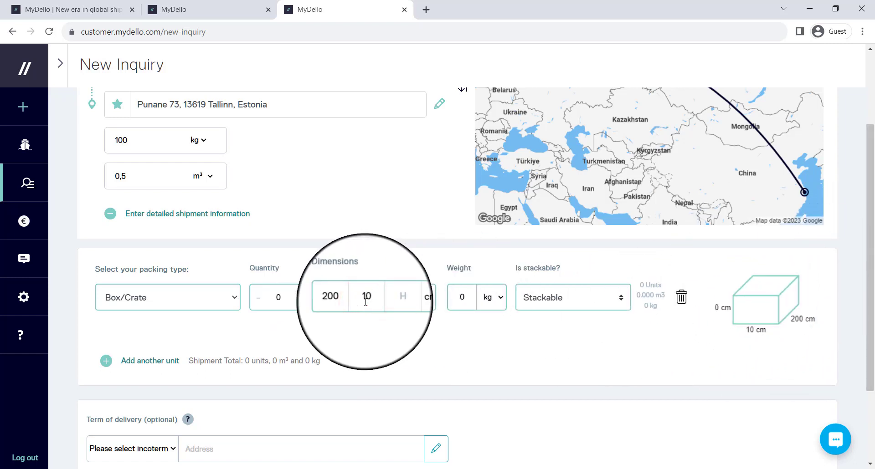
pyautogui.click(394, 298)
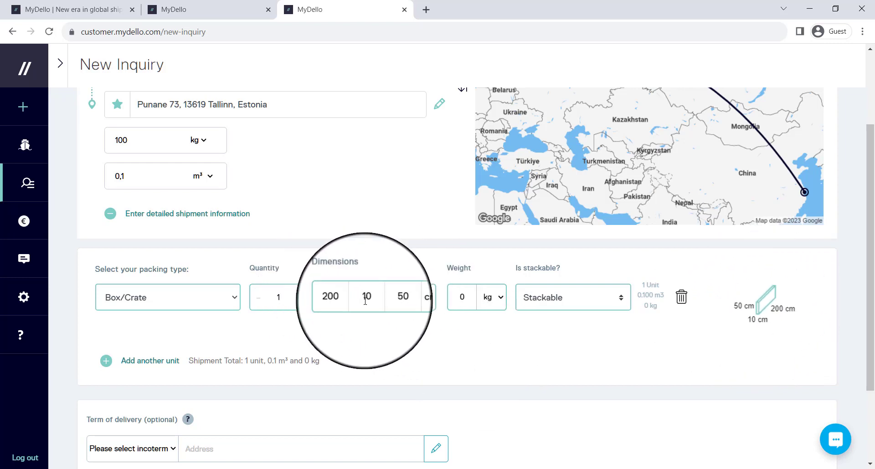
# Set the unit weight to 0,3 kg and add a second cargo unit row
pyautogui.doubleClick(469, 297)
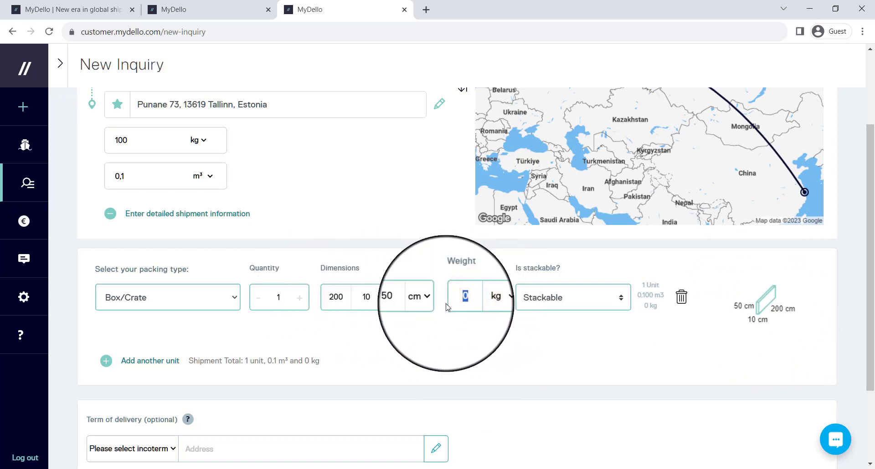
pyautogui.write('.')
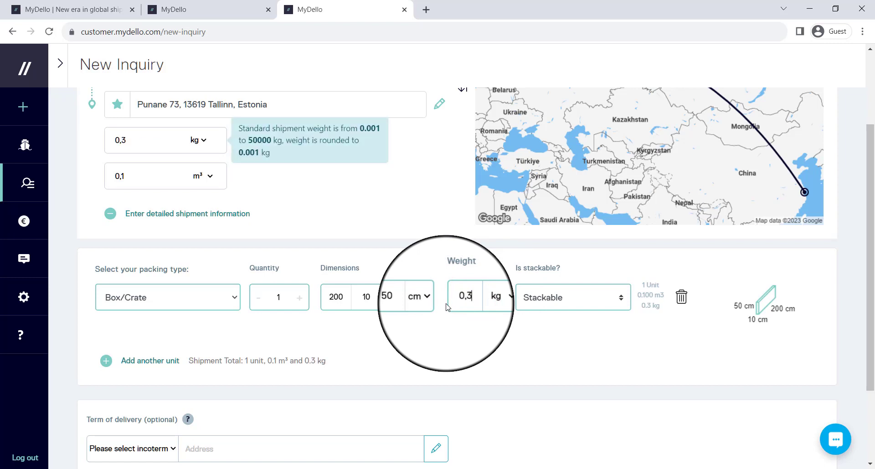
pyautogui.click(441, 321)
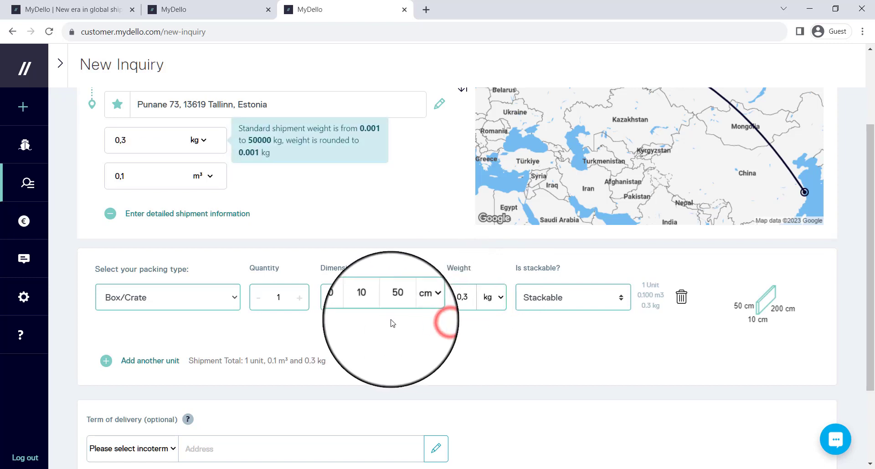
pyautogui.click(151, 362)
pyautogui.click(130, 326)
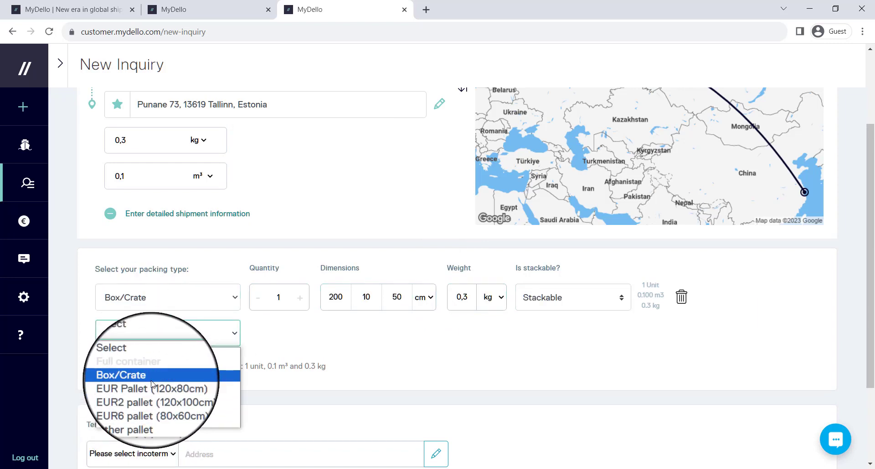
# Resize the Box/Crate unit to 200×50×50 cm and set its weight to 100 kg
pyautogui.click(406, 345)
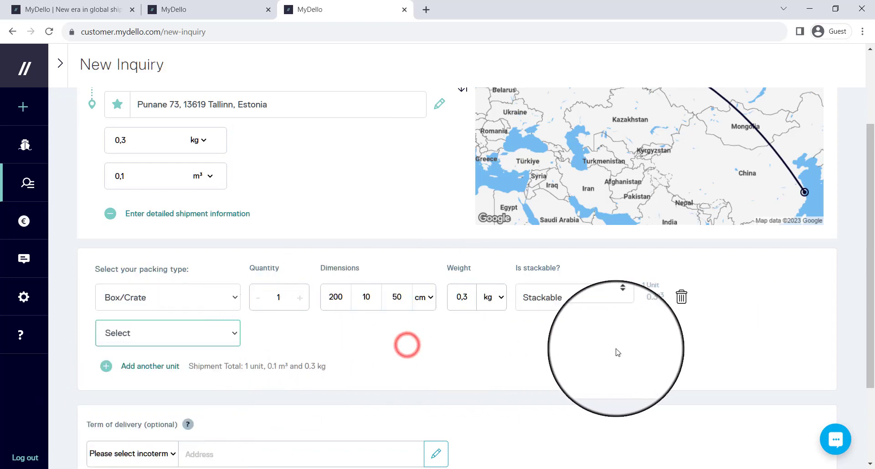
pyautogui.moveTo(464, 293)
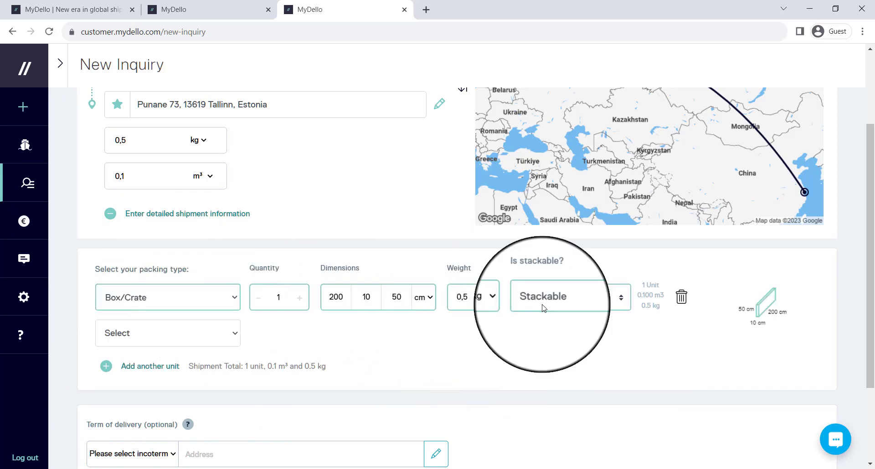
pyautogui.doubleClick(373, 300)
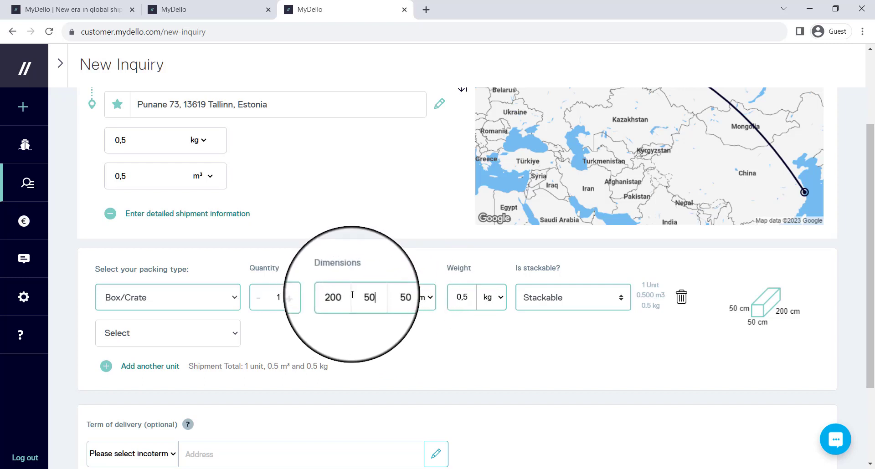
pyautogui.write('500')
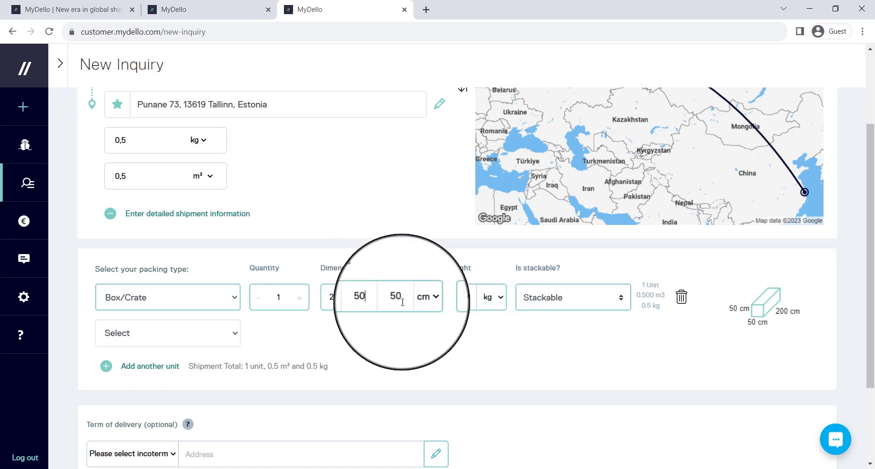
pyautogui.click(466, 297)
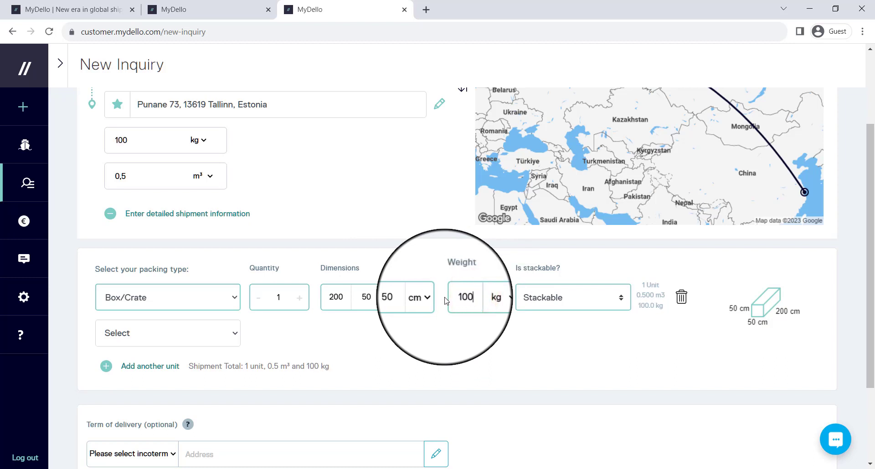
pyautogui.click(495, 348)
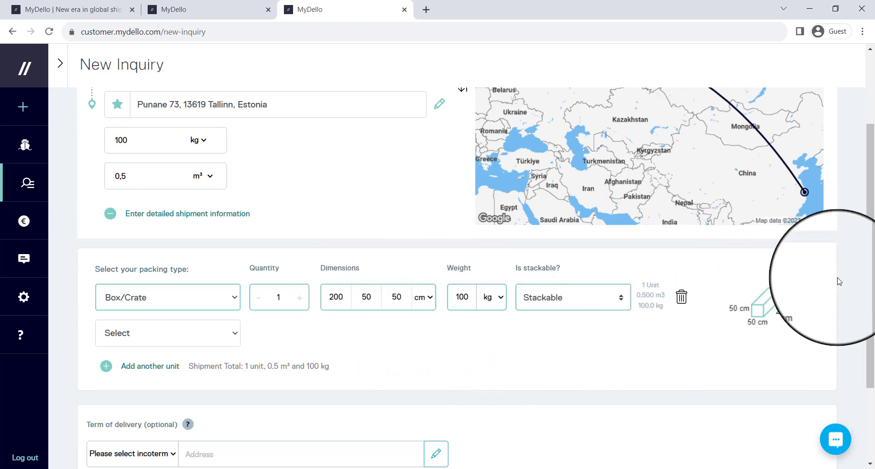
# Leave the delivery term unset and run 'Find the best solution' for shipping quotes
pyautogui.scroll(-2, 305, 329)
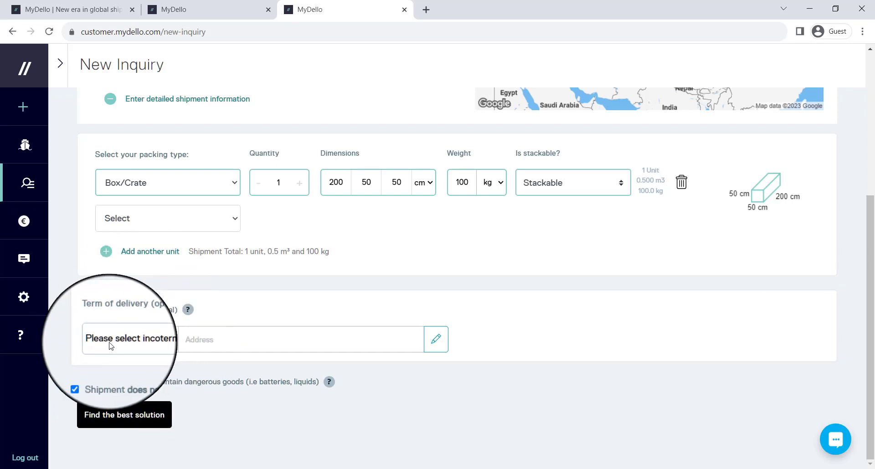
pyautogui.click(142, 343)
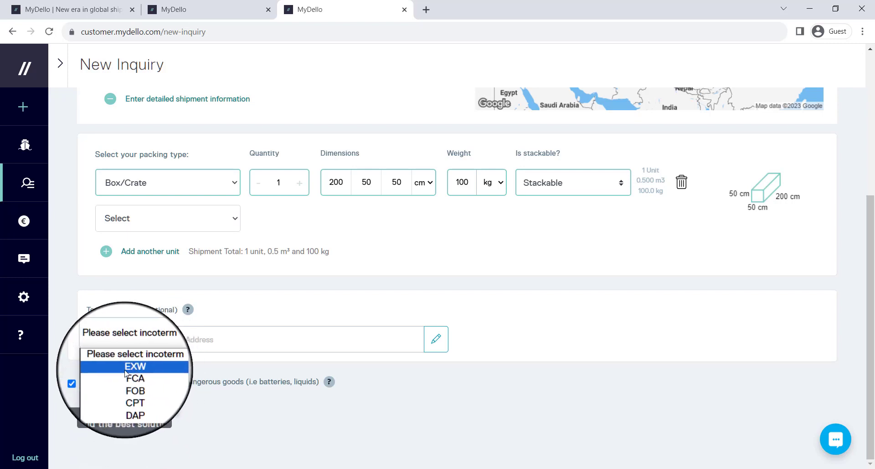
pyautogui.click(248, 429)
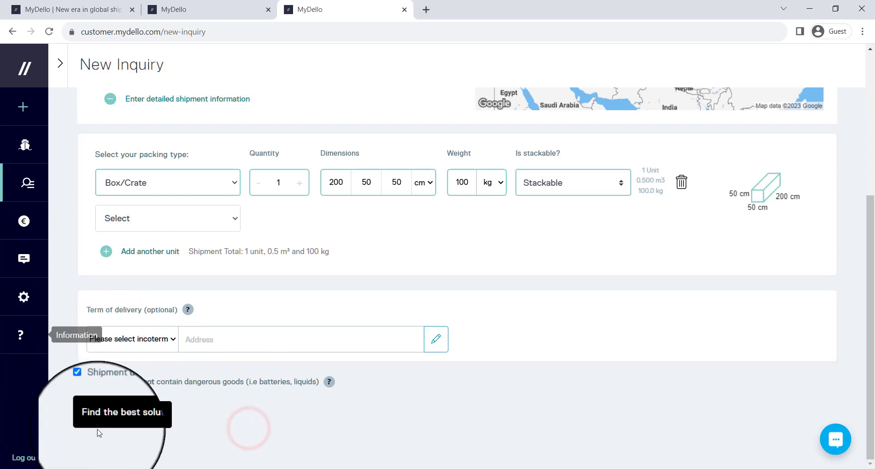
pyautogui.click(127, 422)
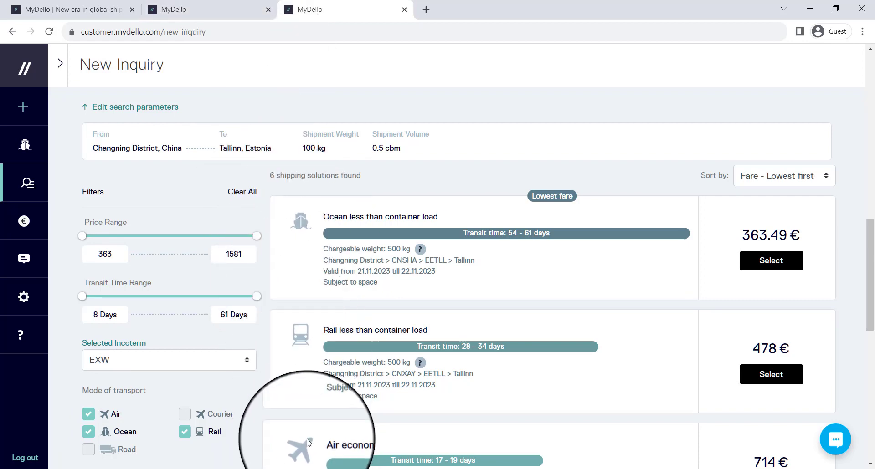
# Scroll through the six quotes, 363.49 € ocean to 1581 € air, back to the Rail card
pyautogui.scroll(-1, 524, 287)
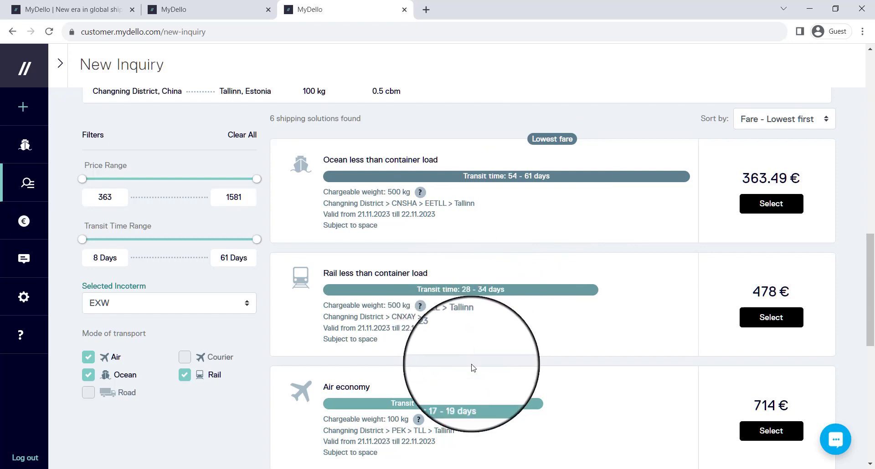
pyautogui.scroll(-6, 473, 368)
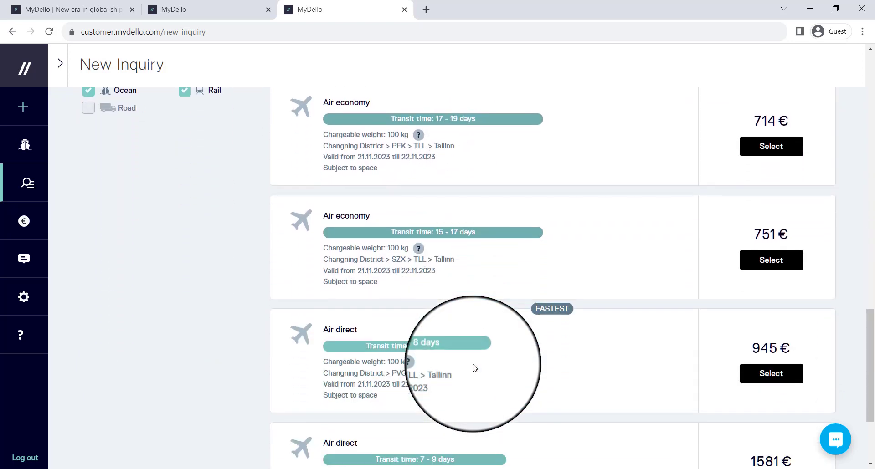
pyautogui.scroll(-2, 474, 368)
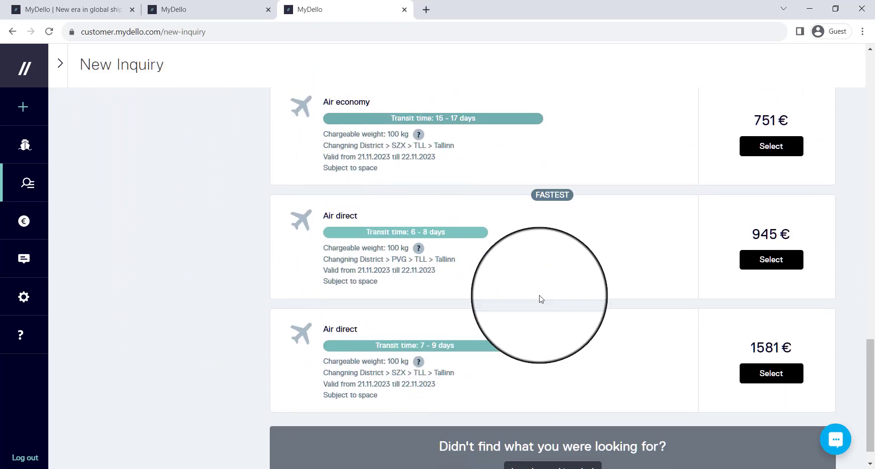
pyautogui.scroll(9, 523, 296)
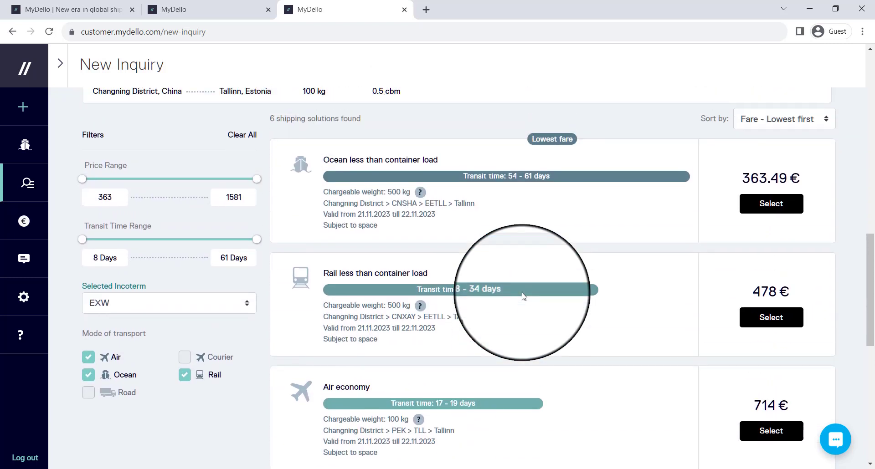
pyautogui.scroll(-1, 523, 297)
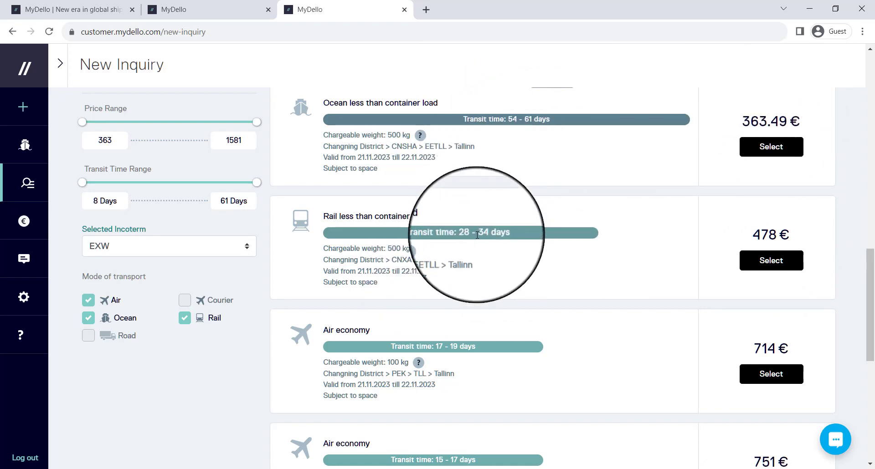
# Select the 478 € Rail less than container load offer and dismiss the commodity description notice
pyautogui.click(779, 261)
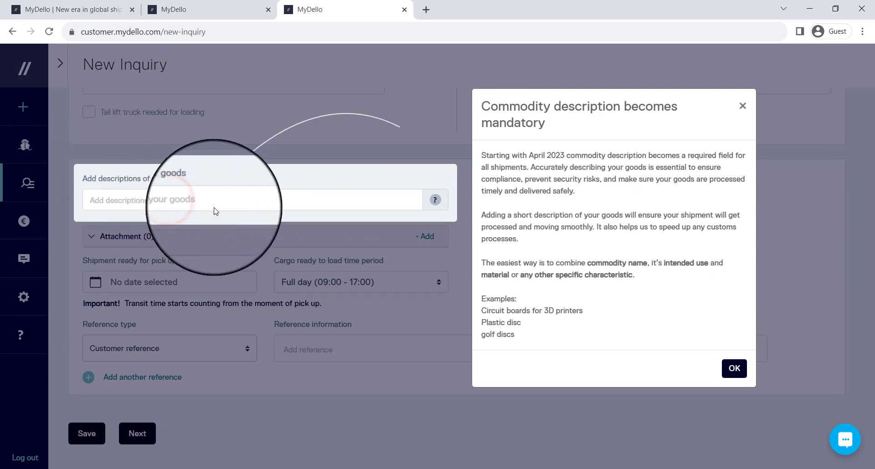
pyautogui.moveTo(497, 155); pyautogui.dragTo(670, 155)
pyautogui.click(671, 156)
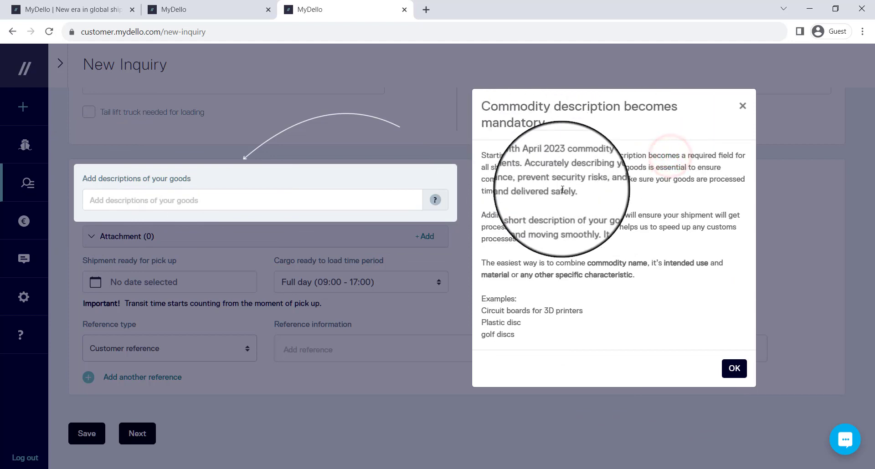
pyautogui.click(729, 371)
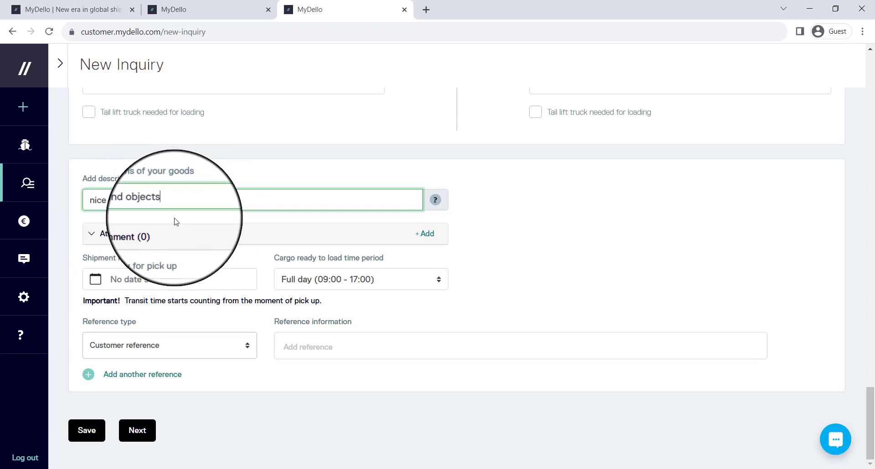
# Scroll the New Inquiry form to the empty Shipper and Consignee contact section
pyautogui.scroll(2, 200, 242)
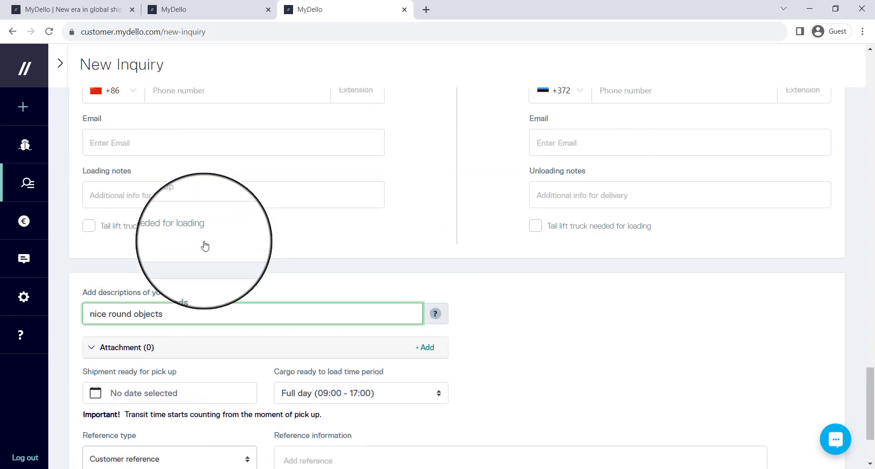
pyautogui.scroll(3, 204, 244)
pyautogui.scroll(1, 203, 244)
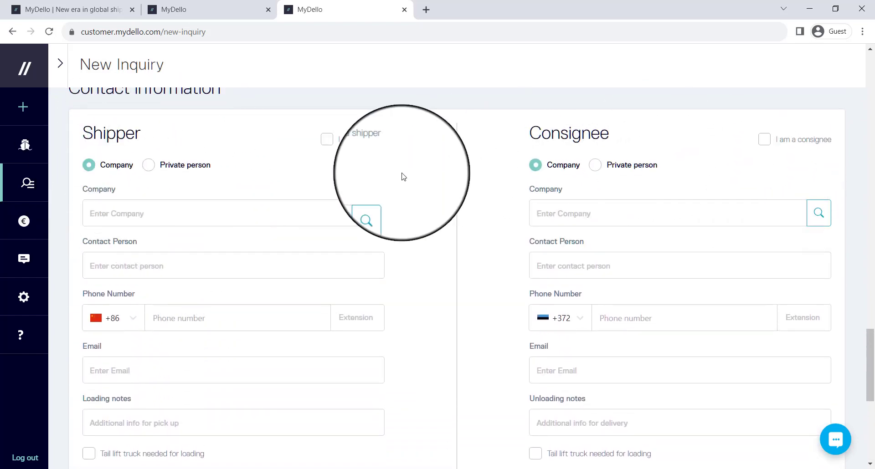
# Tick 'I am a shipper' so TRADEMASTERS OÜ's details fill the shipper fields
pyautogui.click(326, 140)
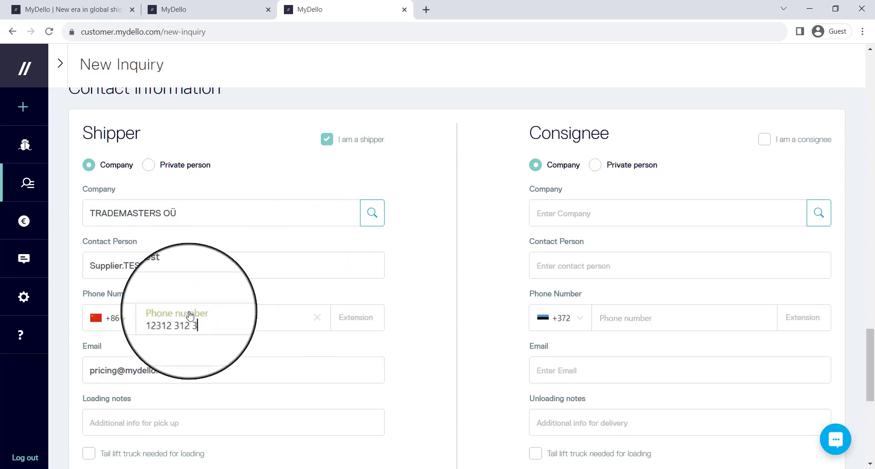
pyautogui.scroll(-3, 165, 382)
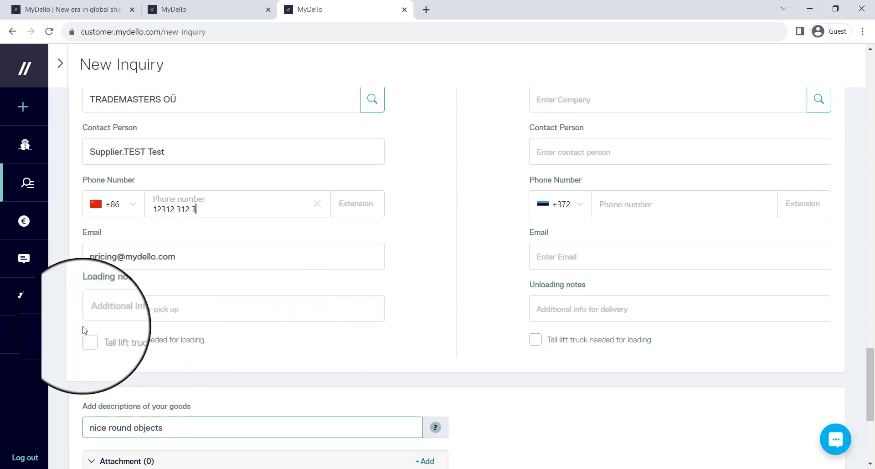
pyautogui.scroll(4, 592, 255)
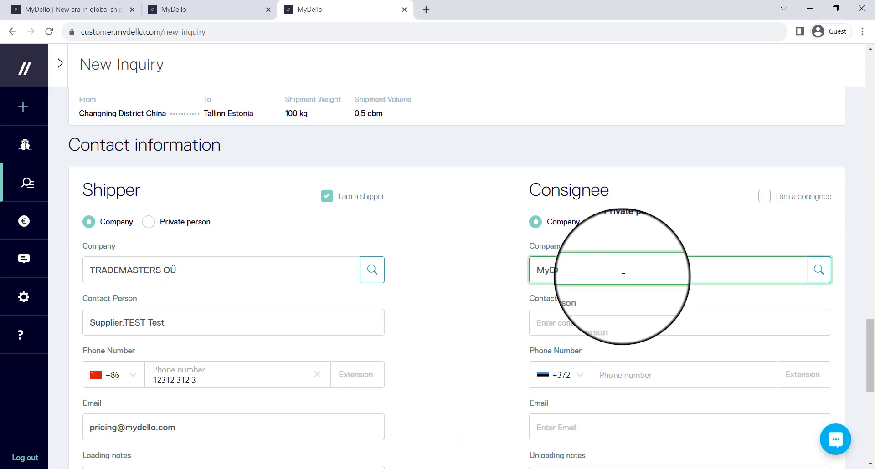
# Enter consignee company MyDello, its contact person's name, phone number and e-mail address
pyautogui.write('ello')
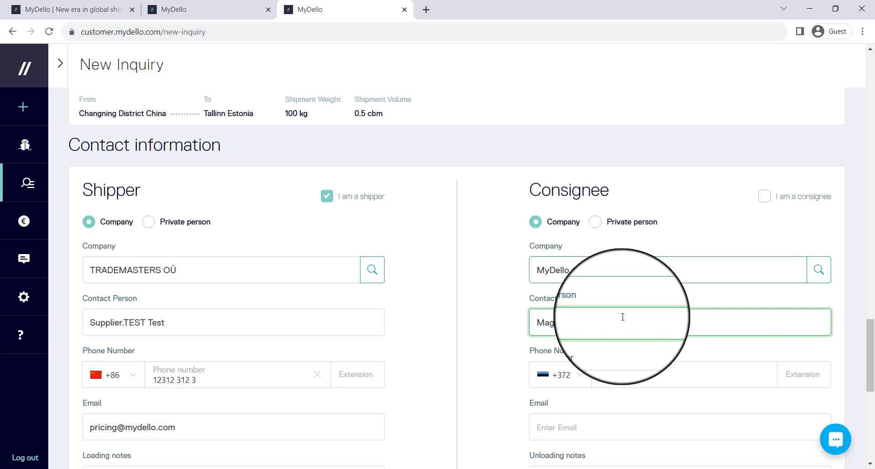
pyautogui.click(622, 317)
pyautogui.write('Magnus')
pyautogui.click(645, 375)
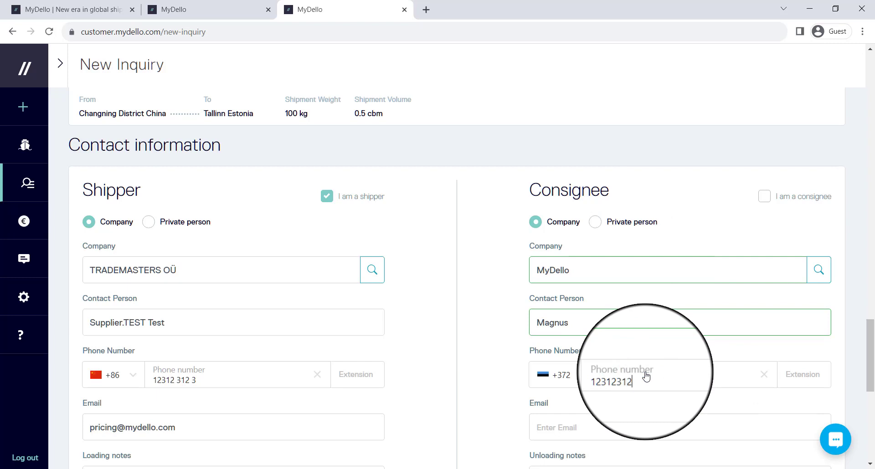
pyautogui.scroll(-3, 645, 375)
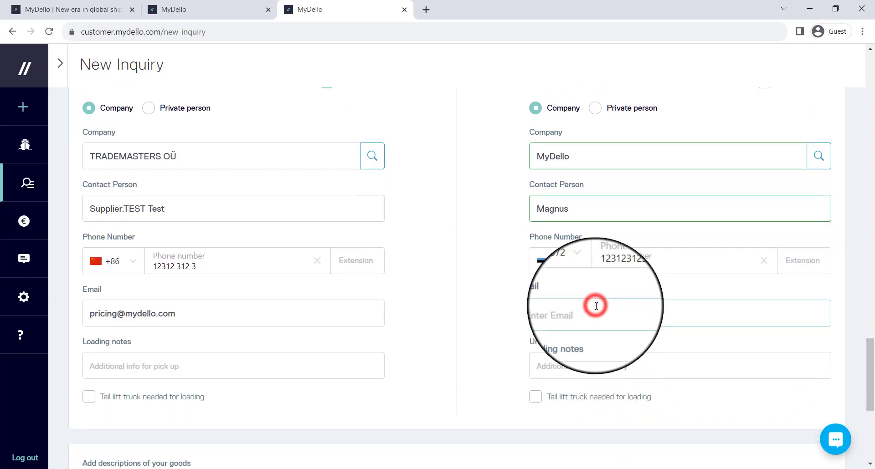
pyautogui.click(596, 306)
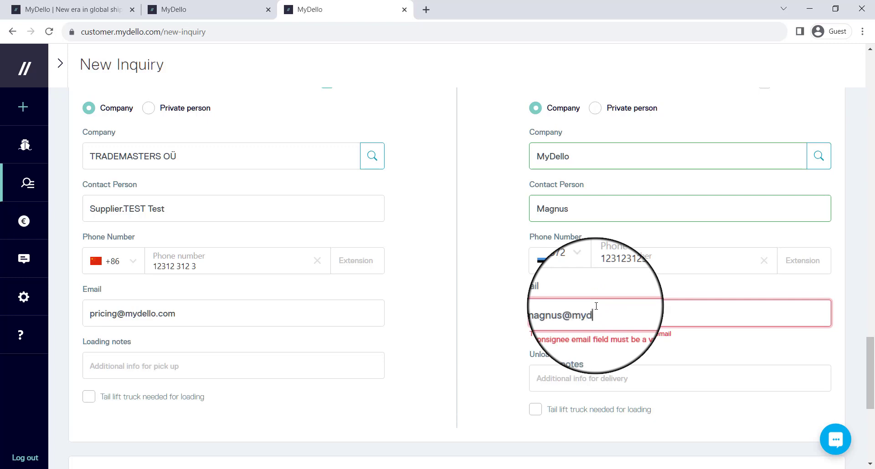
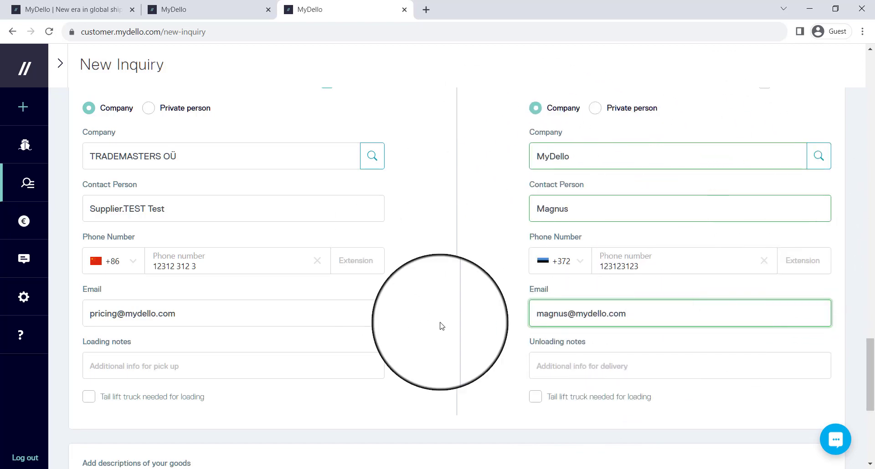
pyautogui.scroll(3, 609, 240)
pyautogui.scroll(-9, 623, 242)
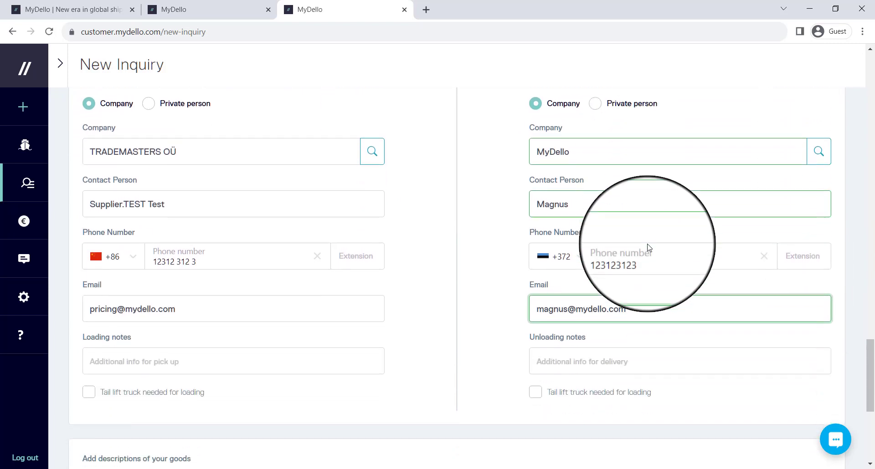
pyautogui.scroll(-2, 649, 248)
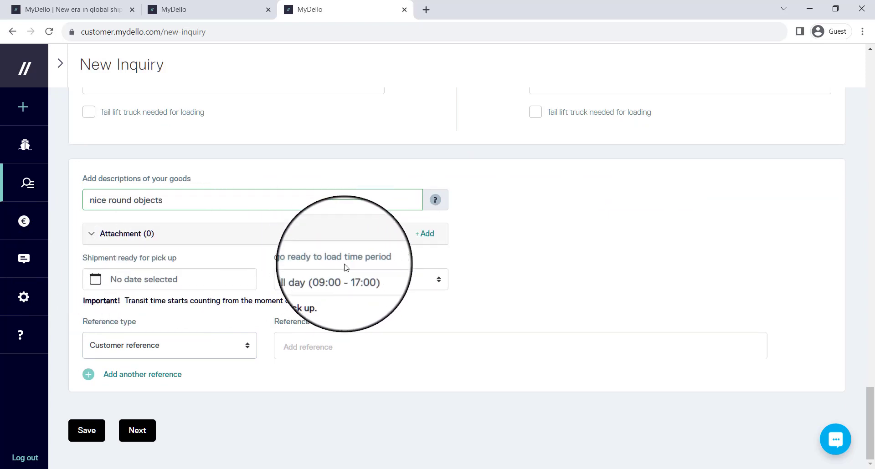
# Set pick-up readiness to 22 November 2023, Afternoon (13:00 - 17:00), keeping Customer reference
pyautogui.click(139, 280)
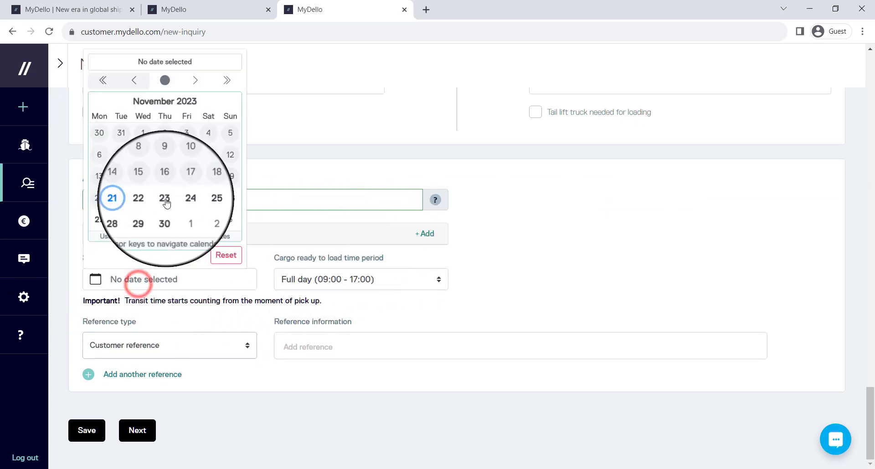
pyautogui.click(142, 198)
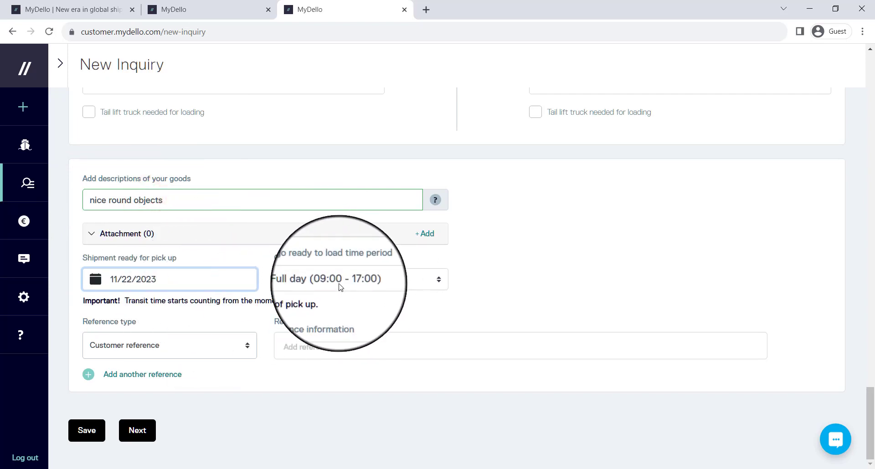
pyautogui.click(311, 282)
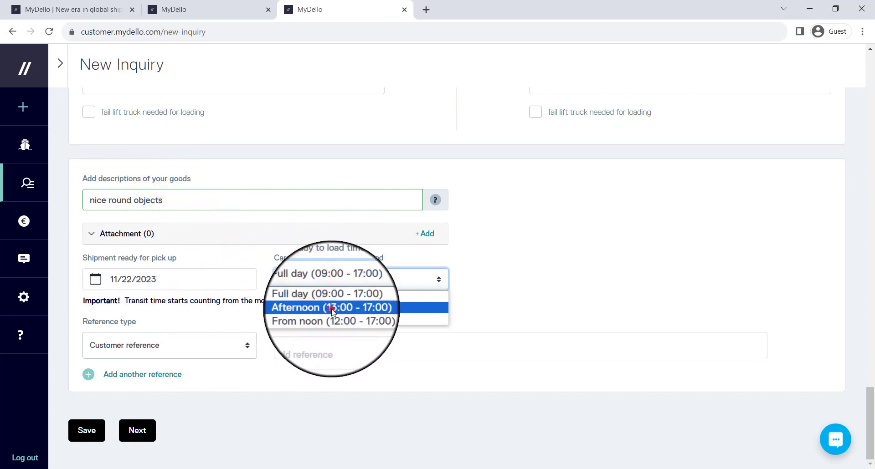
pyautogui.click(332, 309)
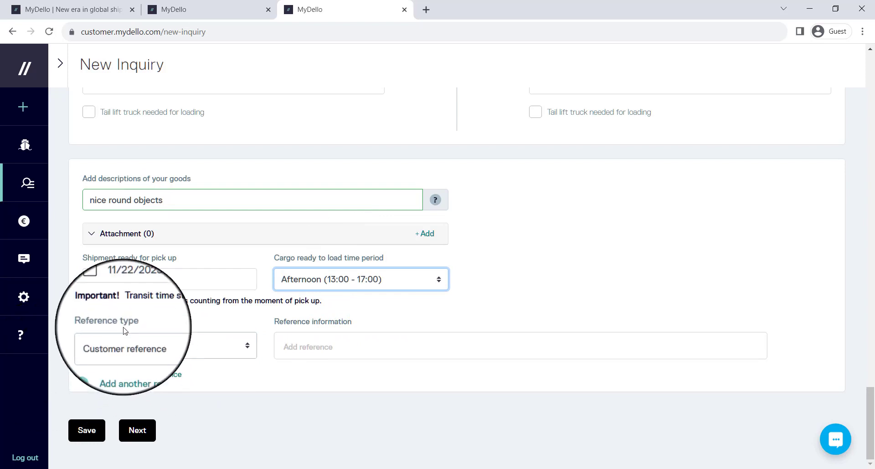
pyautogui.click(165, 347)
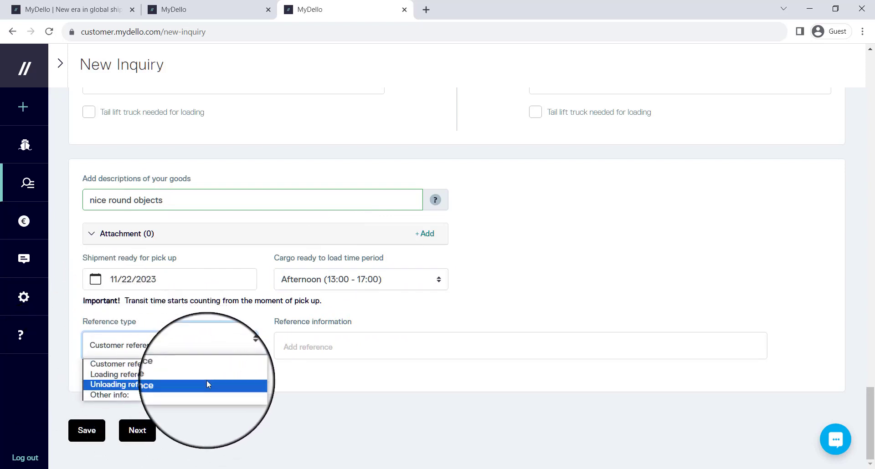
pyautogui.click(336, 382)
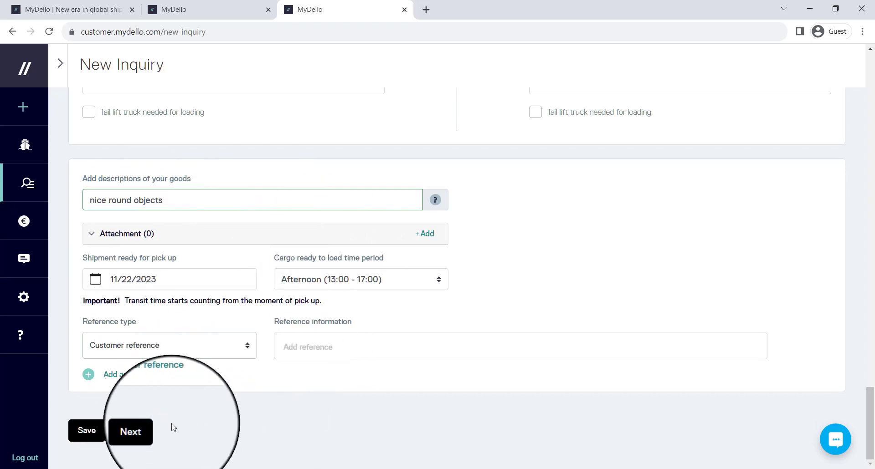
# Proceed to the order review and look over the contacts and 478 € rail LCL offer
pyautogui.click(138, 435)
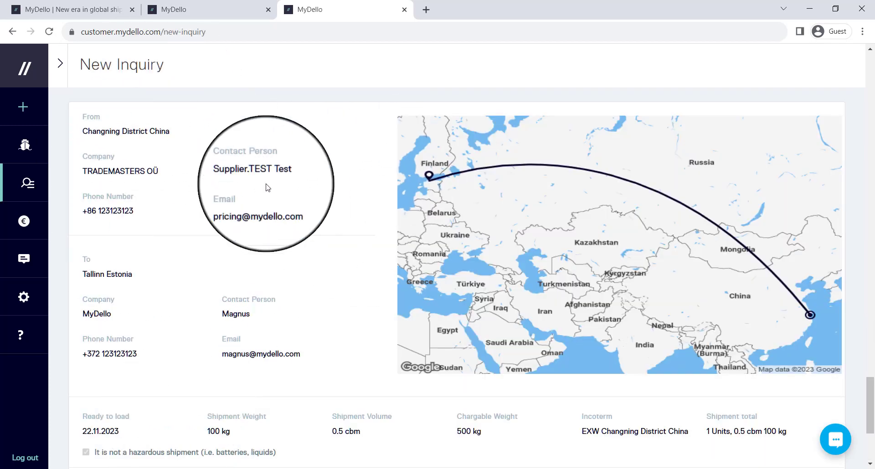
pyautogui.scroll(-4, 555, 310)
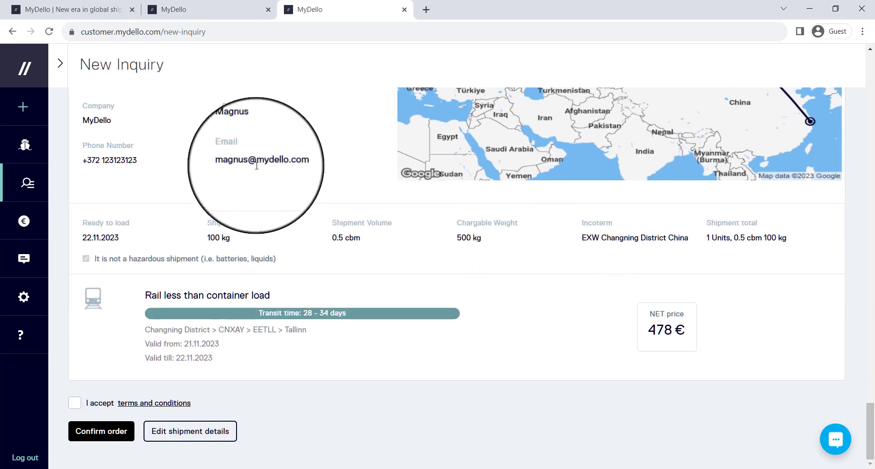
pyautogui.scroll(2, 351, 312)
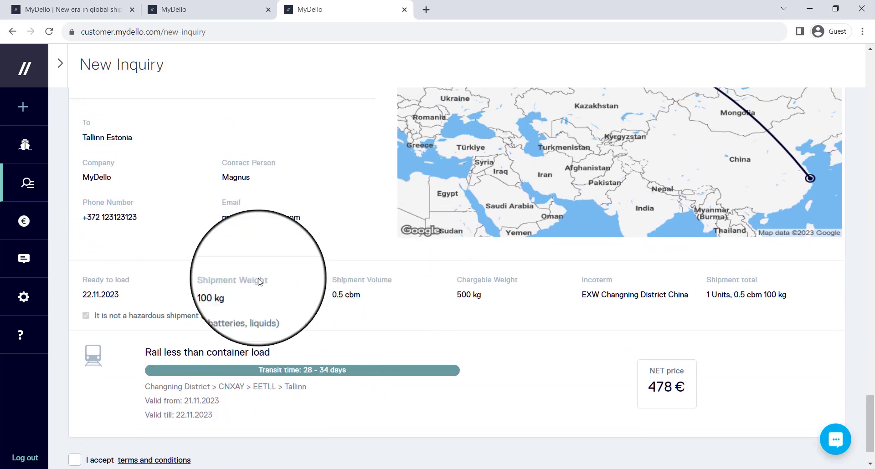
pyautogui.scroll(3, 314, 304)
pyautogui.scroll(-6, 313, 304)
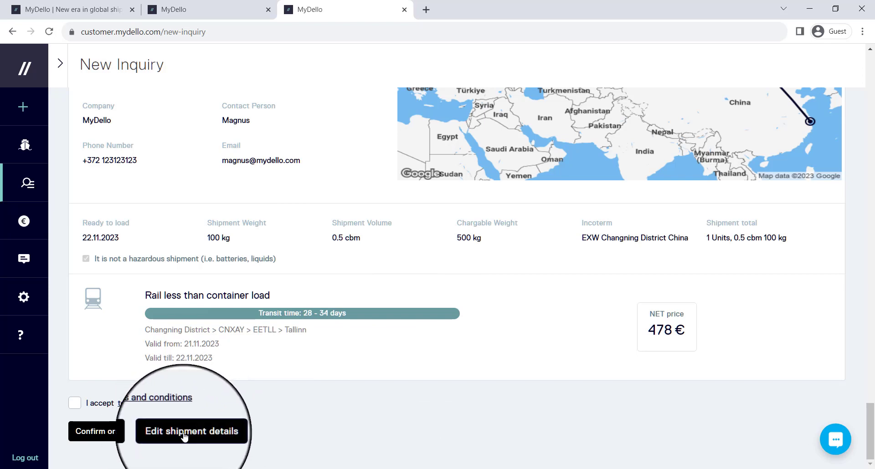
# Accept the terms and conditions and confirm ordering the rail shipment
pyautogui.click(75, 403)
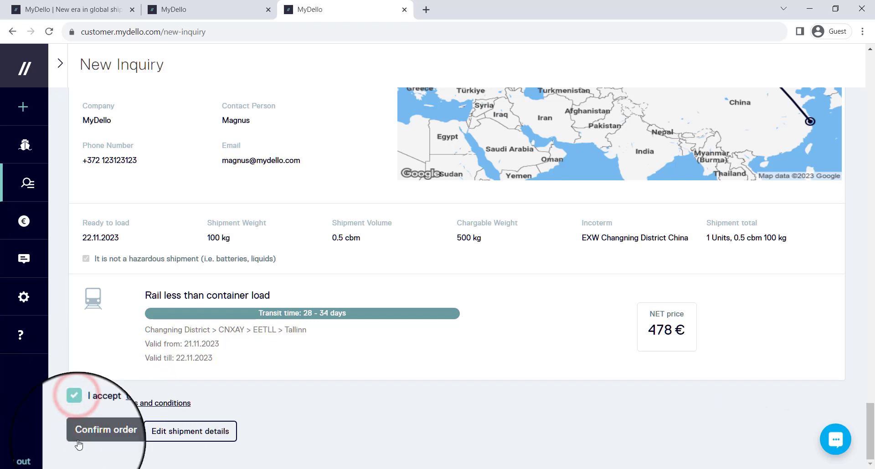
pyautogui.click(110, 429)
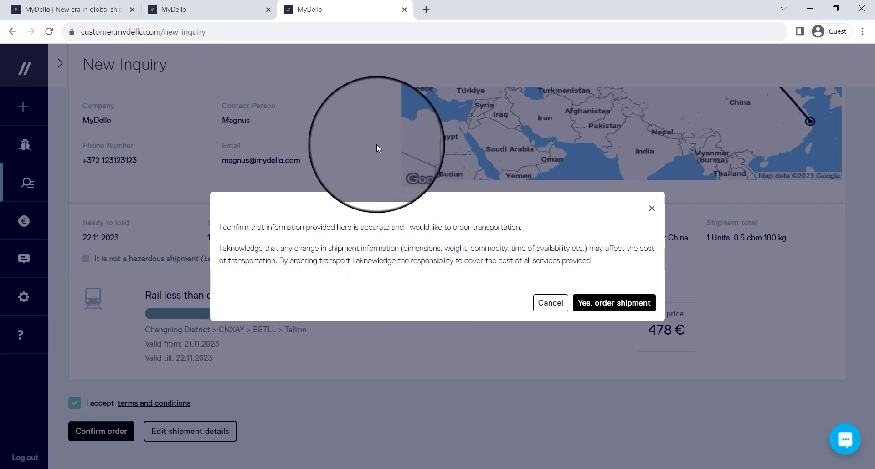
pyautogui.click(624, 311)
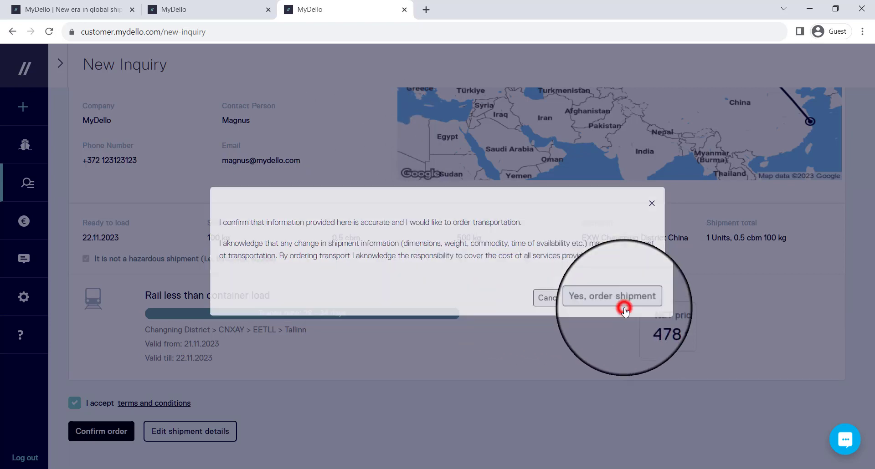